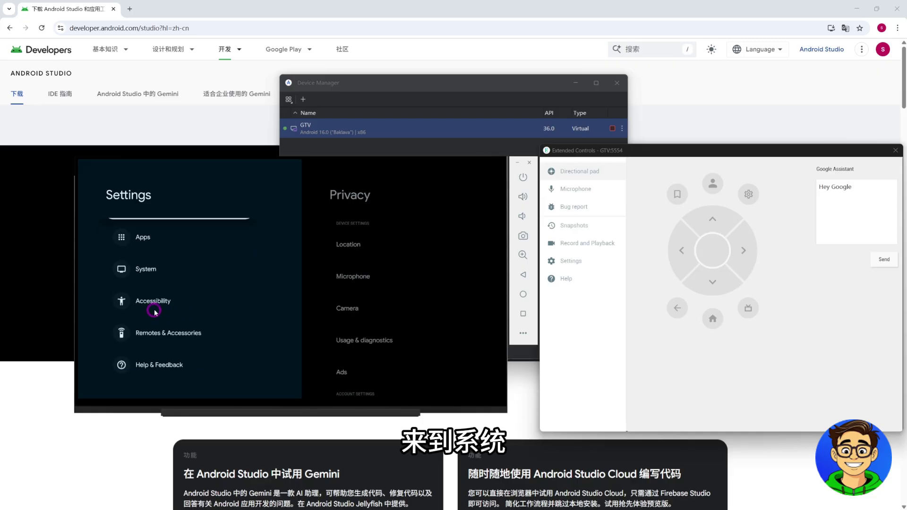
# Set the virtual TV's system language to 简体中文 (中国) and return to its home screen.
pyautogui.click(219, 298)
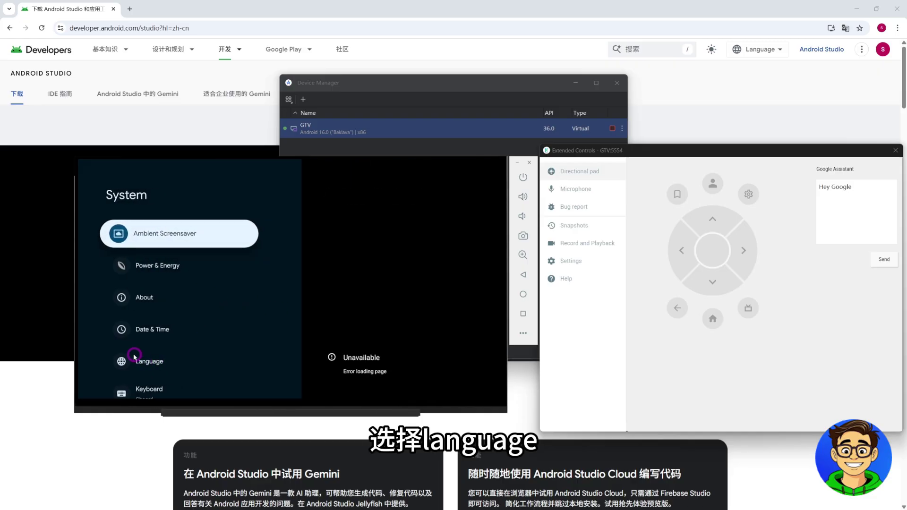
pyautogui.click(145, 362)
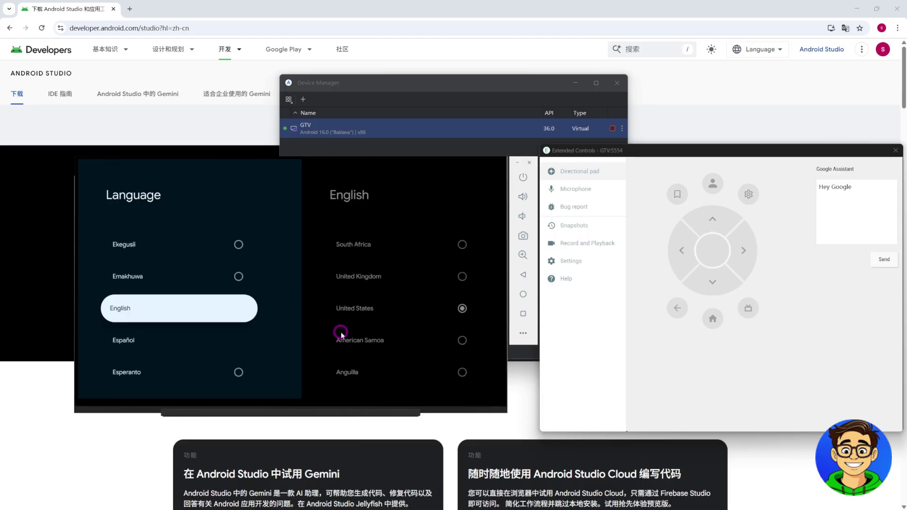
pyautogui.click(227, 289)
pyautogui.scroll(-10, 227, 289)
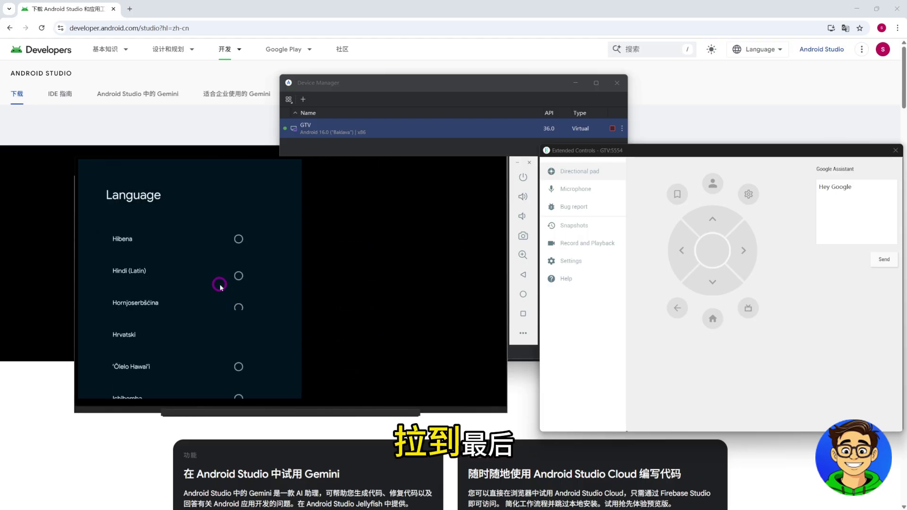
pyautogui.scroll(-15, 241, 301)
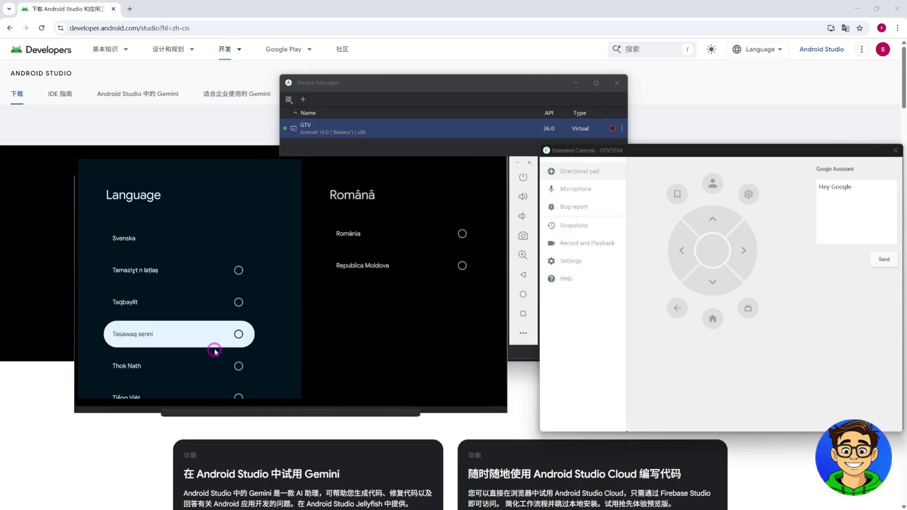
pyautogui.scroll(-5, 215, 354)
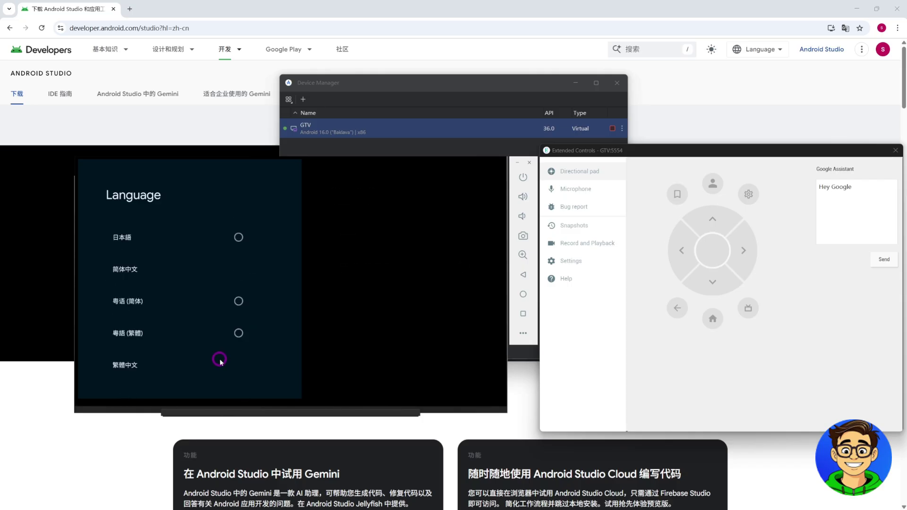
pyautogui.click(217, 355)
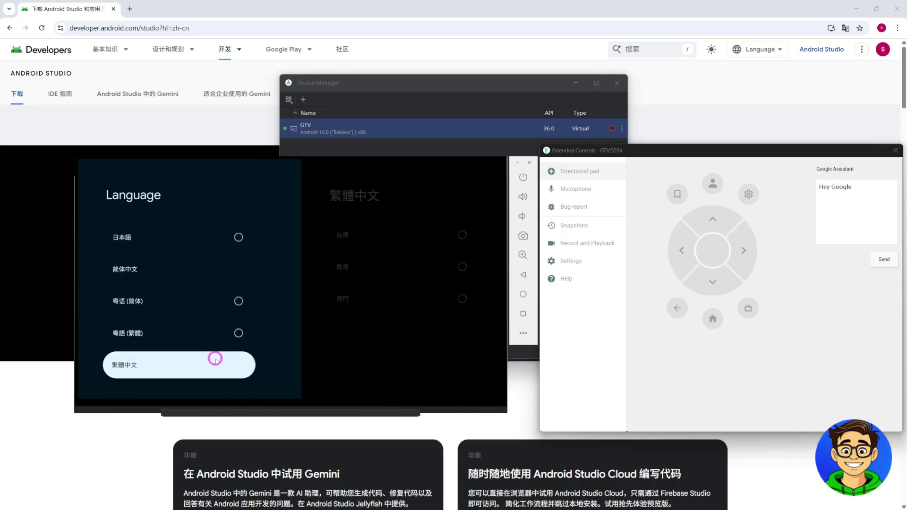
pyautogui.click(137, 269)
pyautogui.click(242, 235)
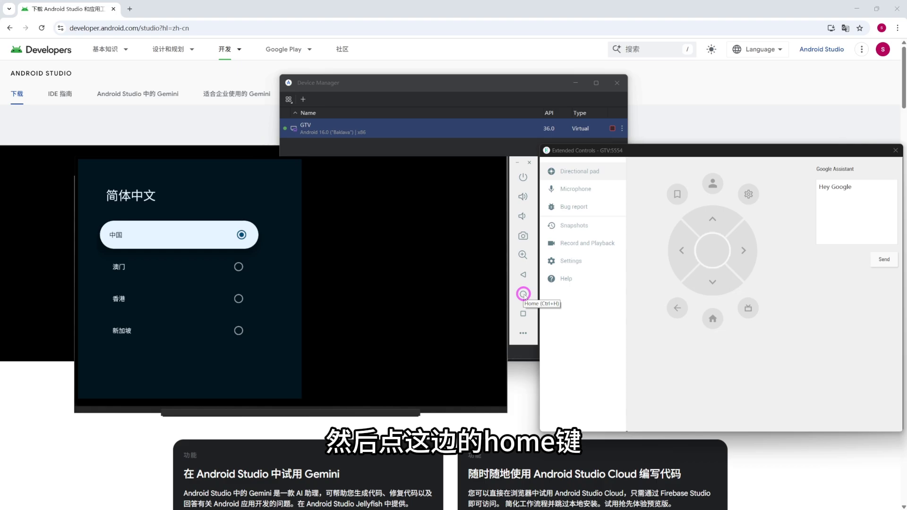
pyautogui.click(523, 294)
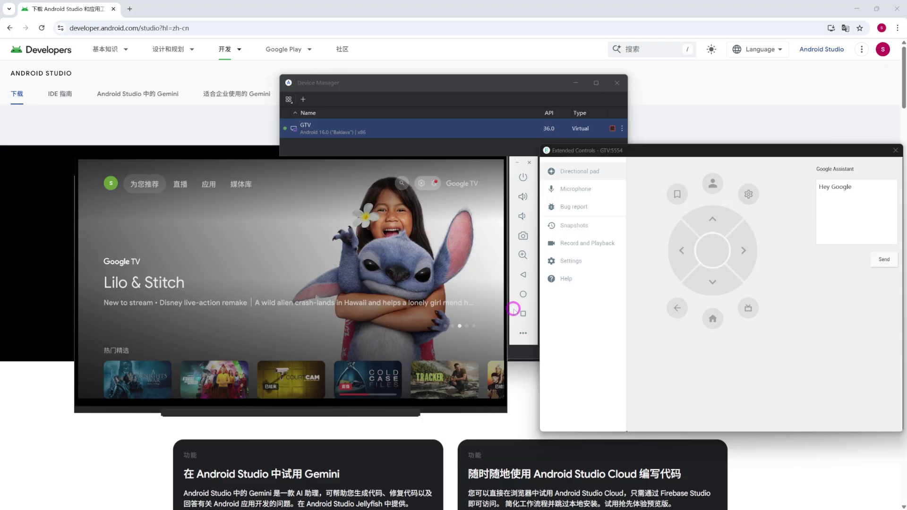
# Install the TVBox APK from the desktop onto the virtual TV, choosing 仍然安装 to override the Google Play protection block.
pyautogui.click(853, 9)
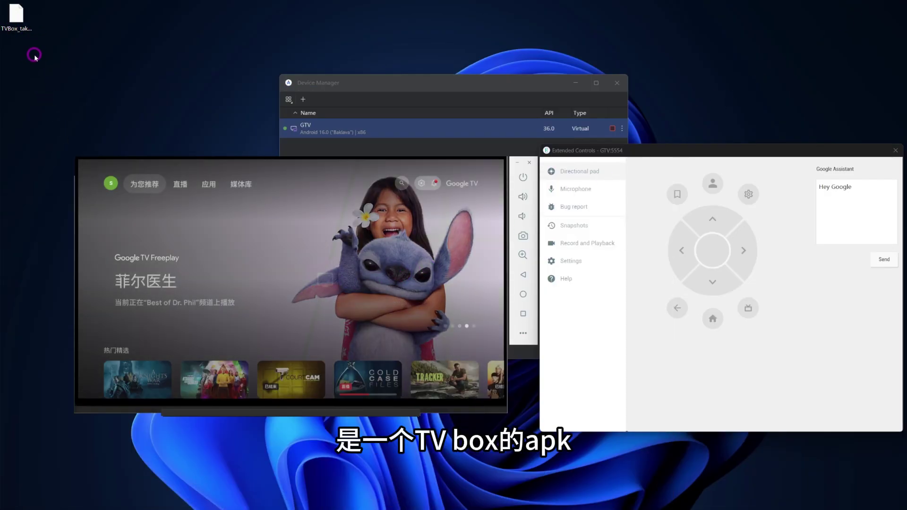
pyautogui.click(14, 17)
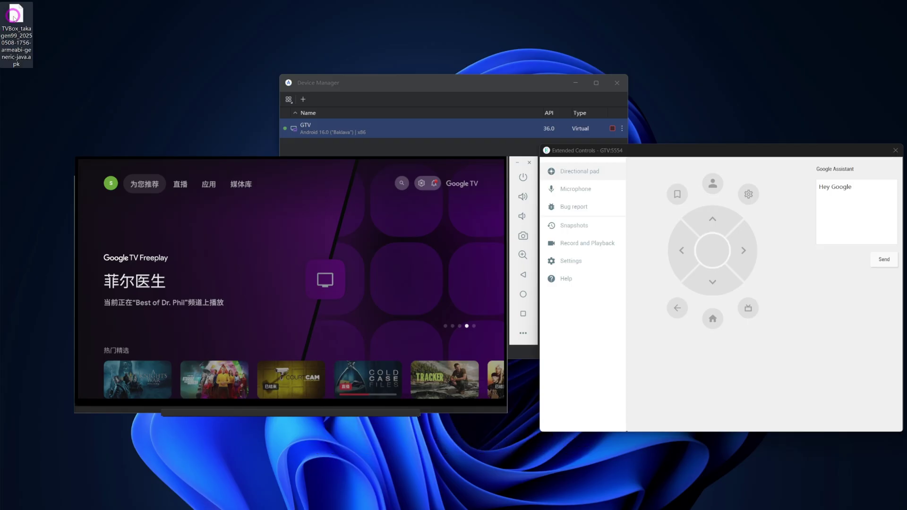
pyautogui.moveTo(14, 17); pyautogui.dragTo(267, 233)
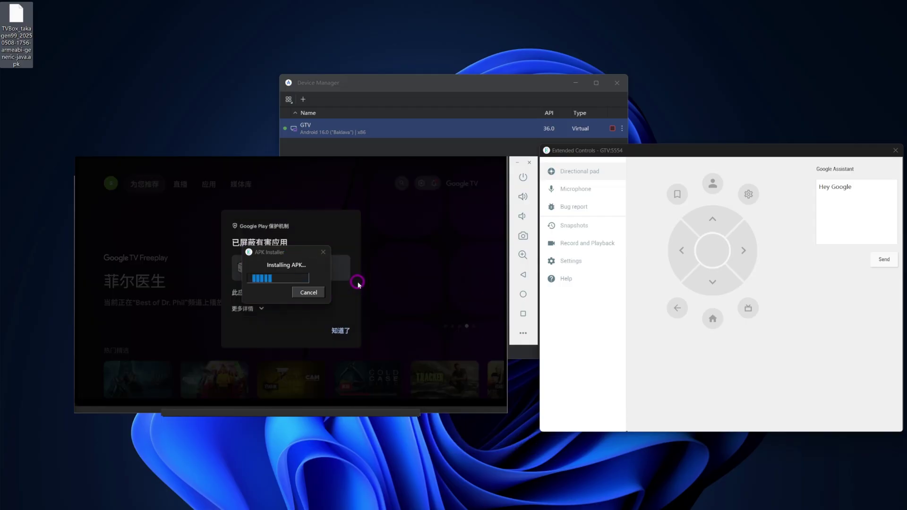
pyautogui.moveTo(269, 252); pyautogui.dragTo(385, 202)
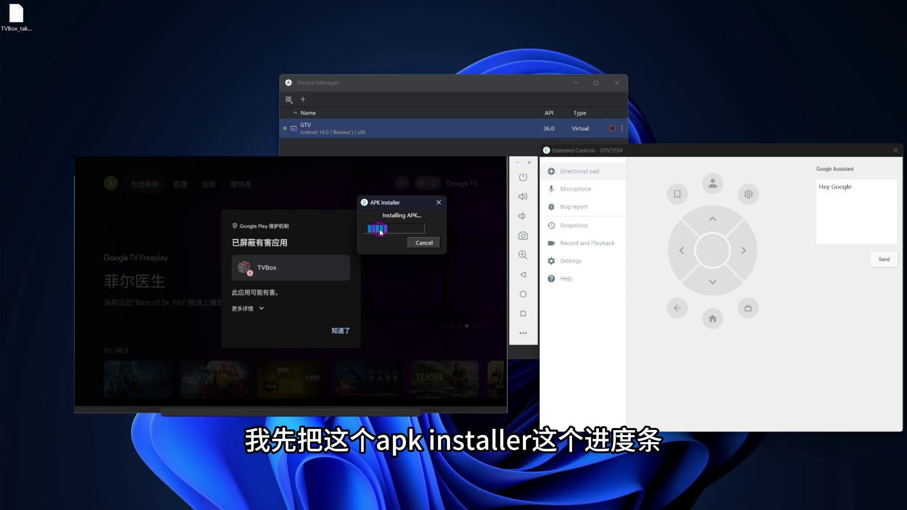
pyautogui.click(439, 203)
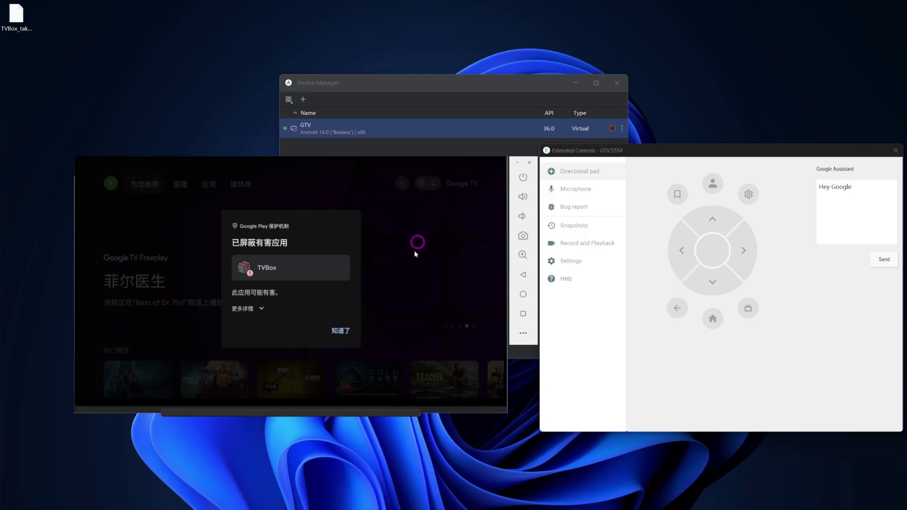
pyautogui.click(245, 311)
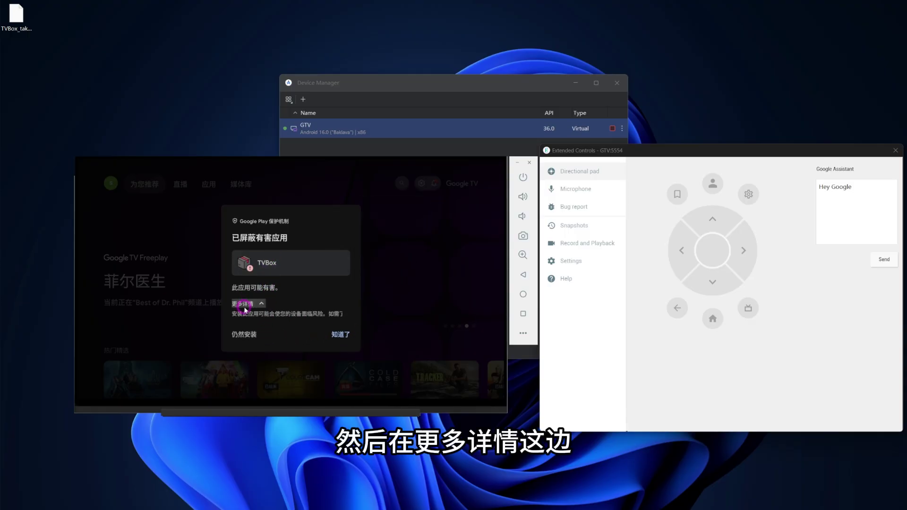
pyautogui.click(242, 340)
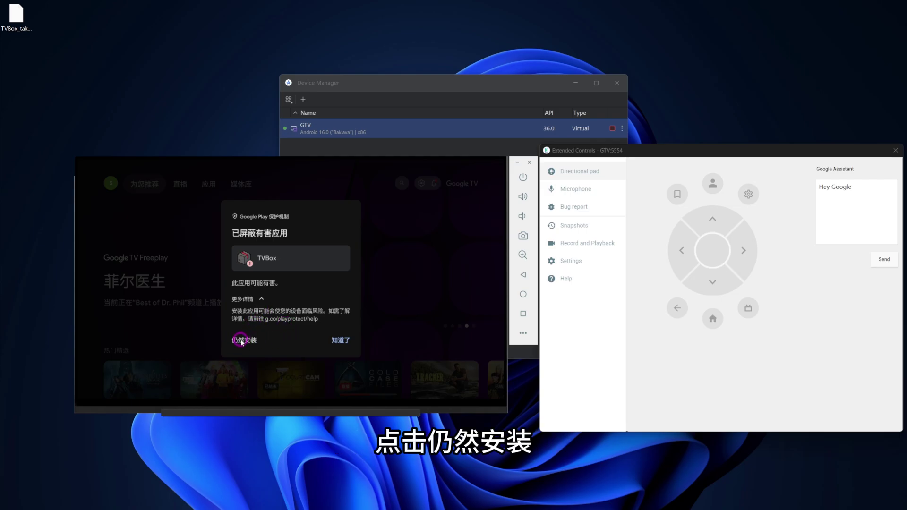
# Locate the TVBox app in the 您的应用 row of the Google TV home screen.
pyautogui.scroll(-3, 251, 347)
pyautogui.click(260, 353)
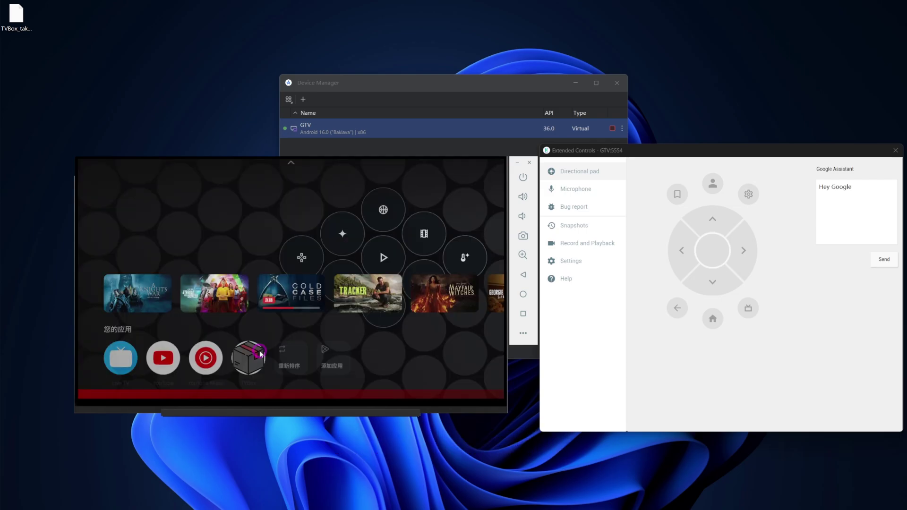
pyautogui.click(249, 356)
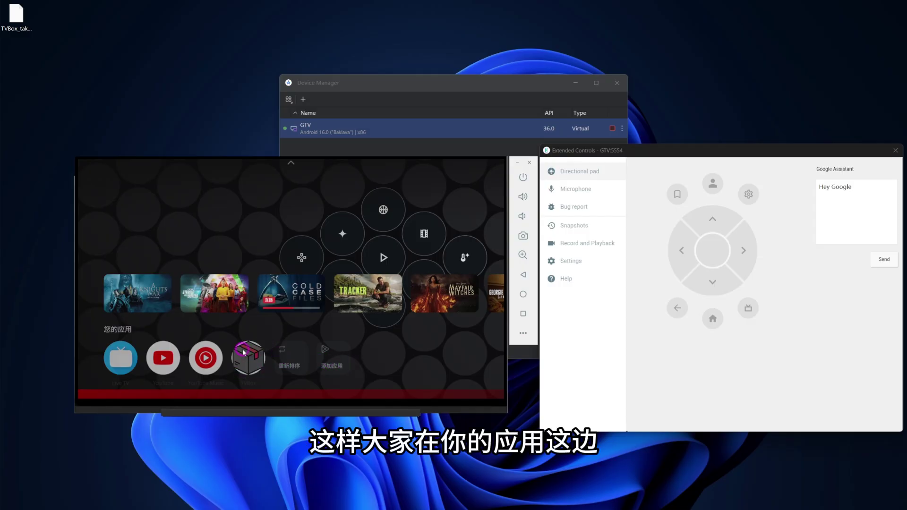
pyautogui.click(240, 372)
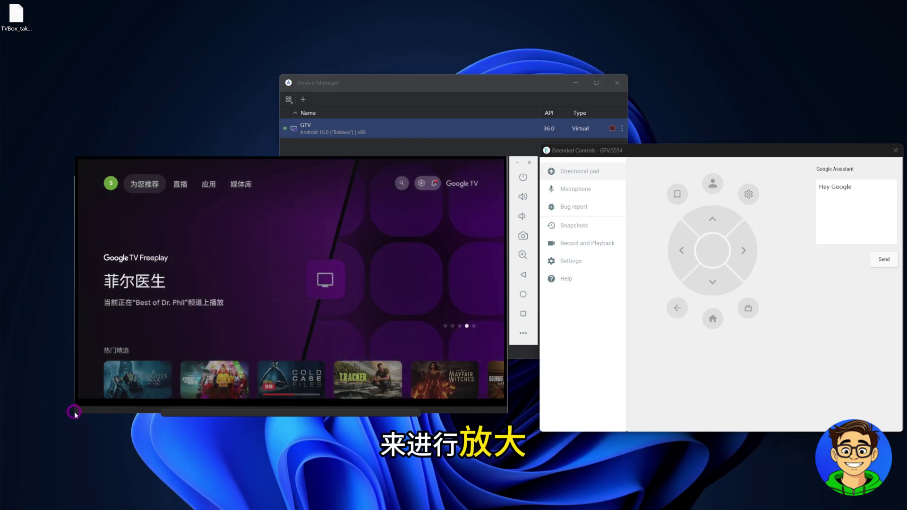
# Close the running GTV emulator and begin a new TV virtual device with the Television (1080p) profile.
pyautogui.click(522, 179)
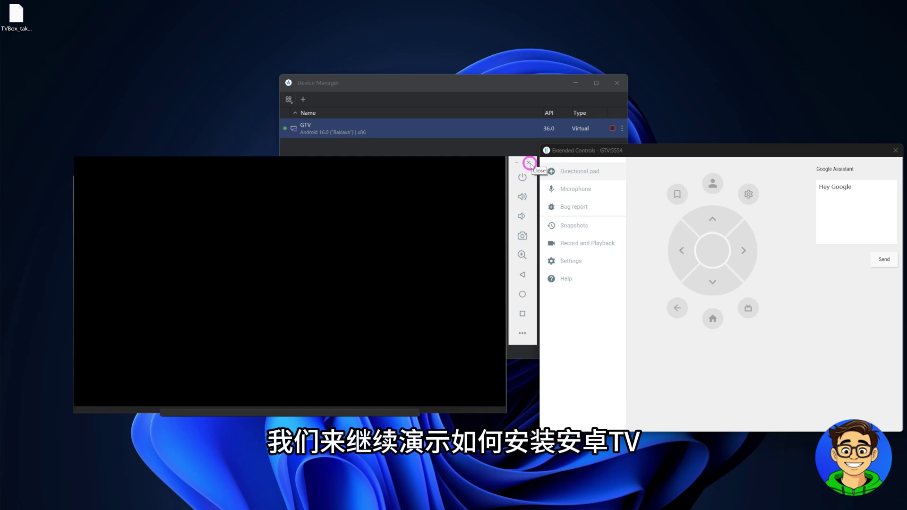
pyautogui.click(529, 163)
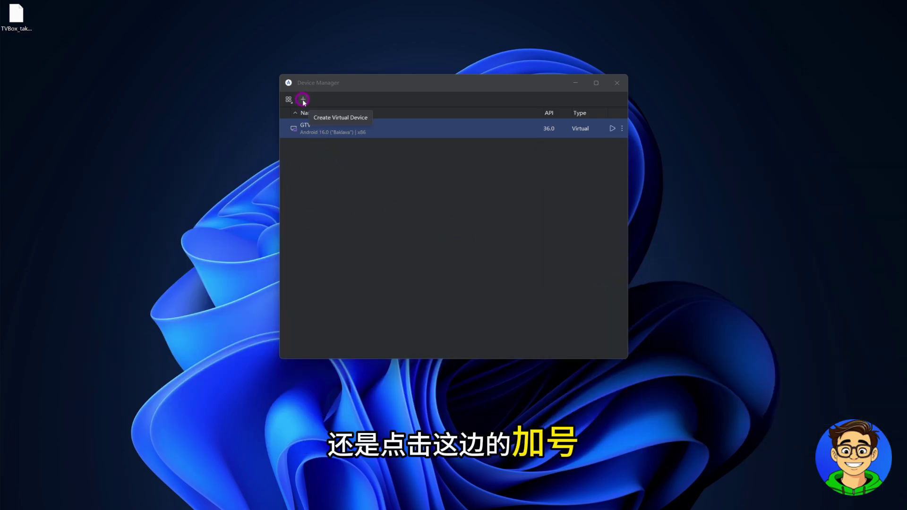
pyautogui.click(303, 100)
pyautogui.click(273, 151)
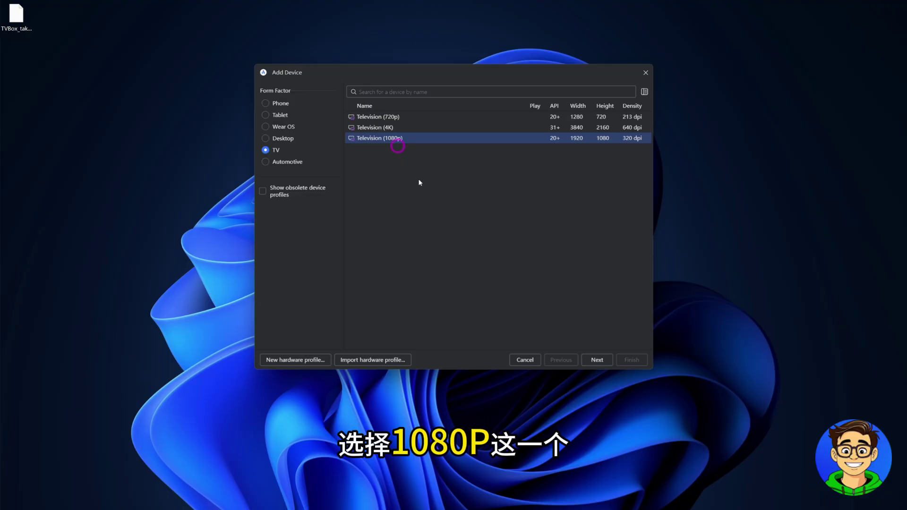
pyautogui.click(594, 361)
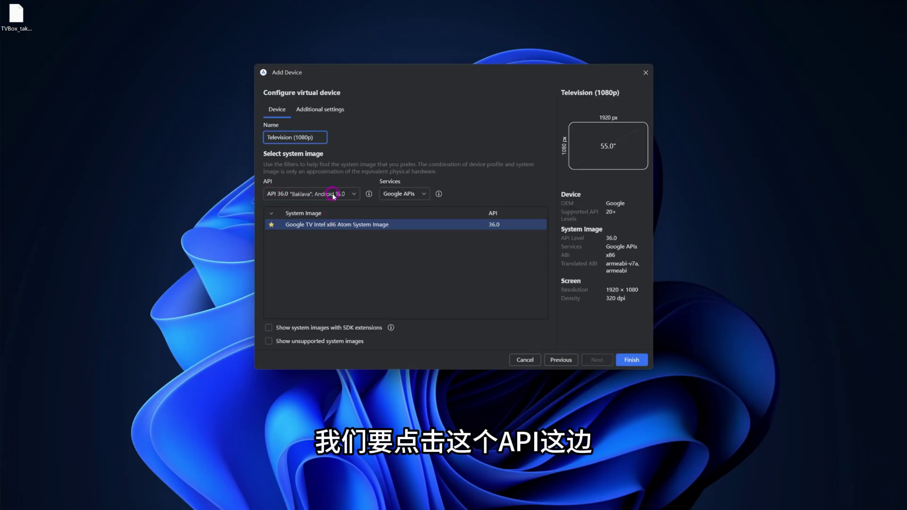
# Choose API 34 "UpsideDownCake" (Android 14.0) and download the Android TV Intel x86 Atom System Image for the new device.
pyautogui.click(331, 194)
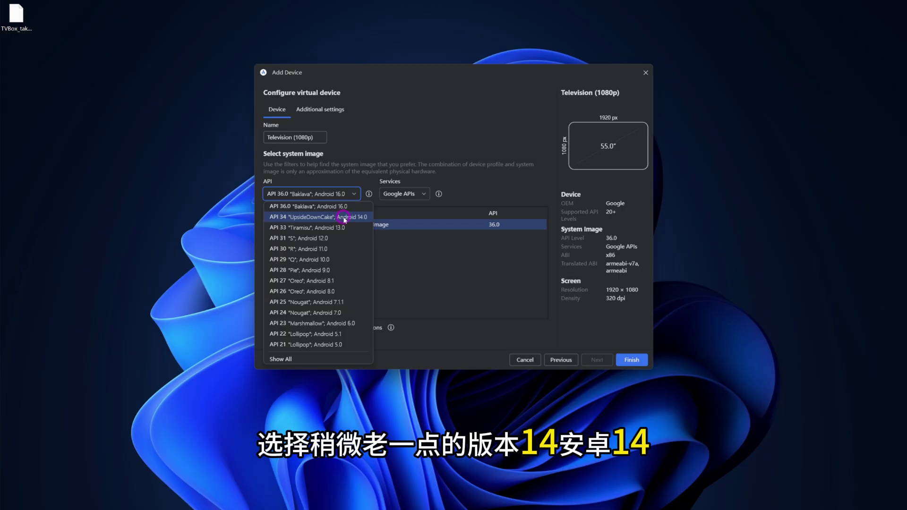
pyautogui.click(345, 218)
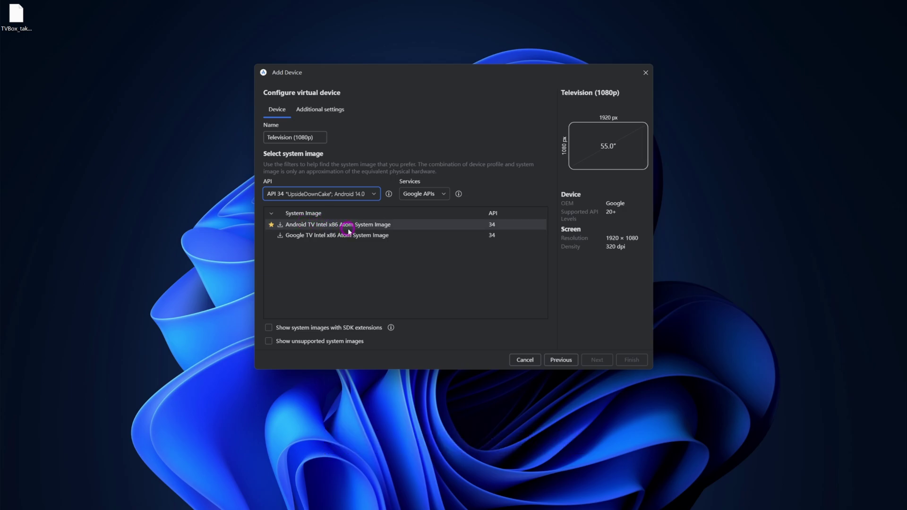
pyautogui.click(281, 225)
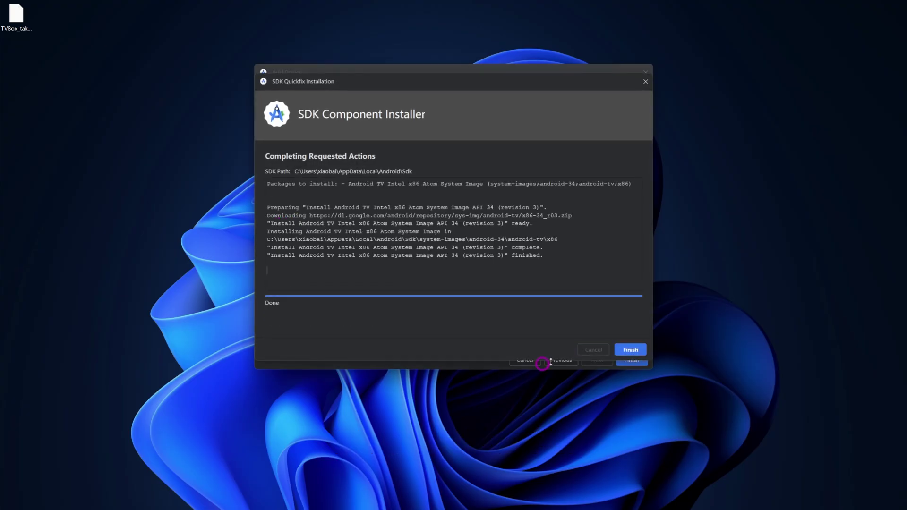
pyautogui.click(630, 349)
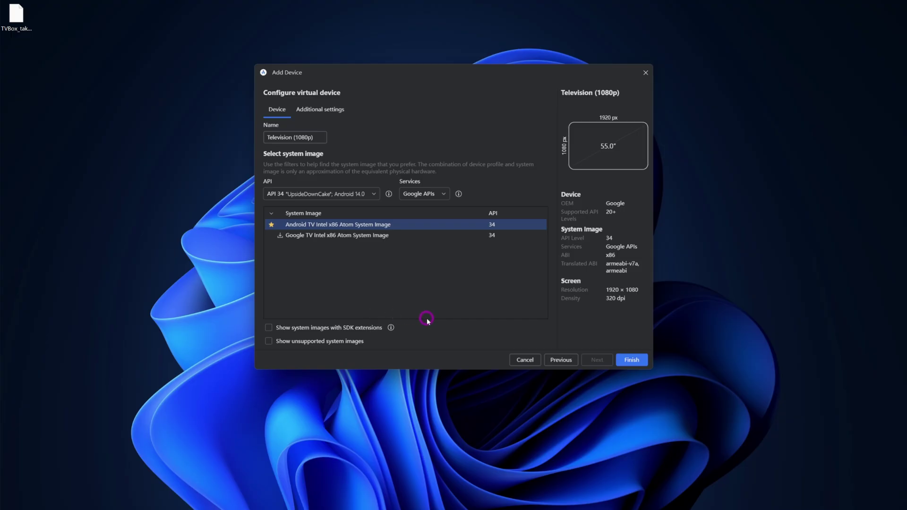
# Name the new virtual device ATV.
pyautogui.click(319, 139)
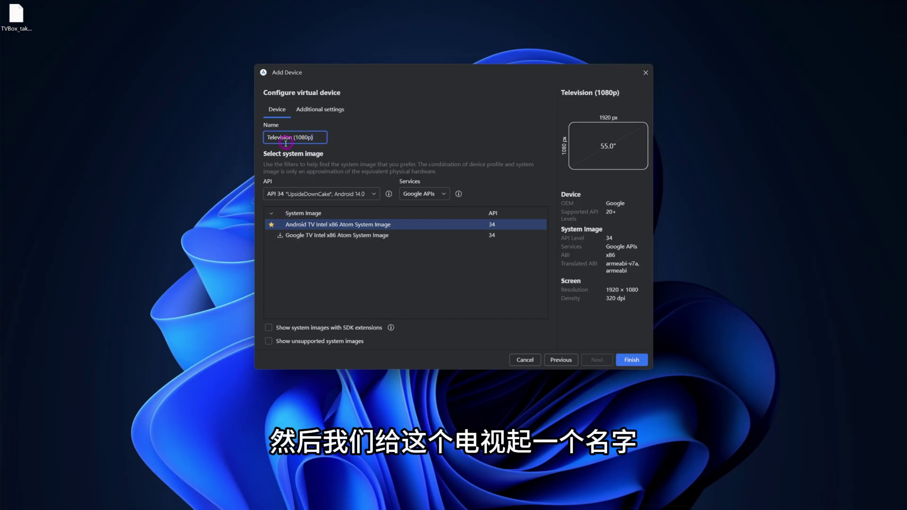
pyautogui.moveTo(285, 143); pyautogui.dragTo(250, 143)
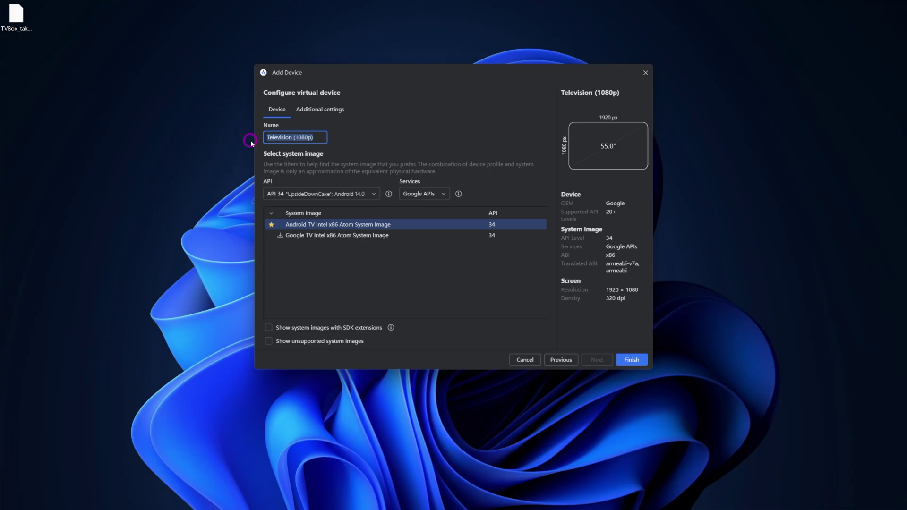
pyautogui.write('ATV')
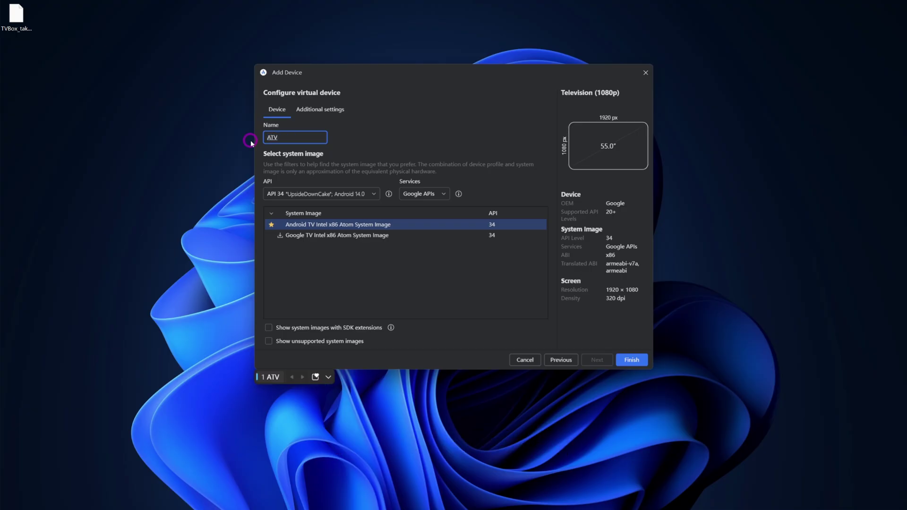
# Set the virtual device's front camera to None in its additional settings.
pyautogui.click(324, 110)
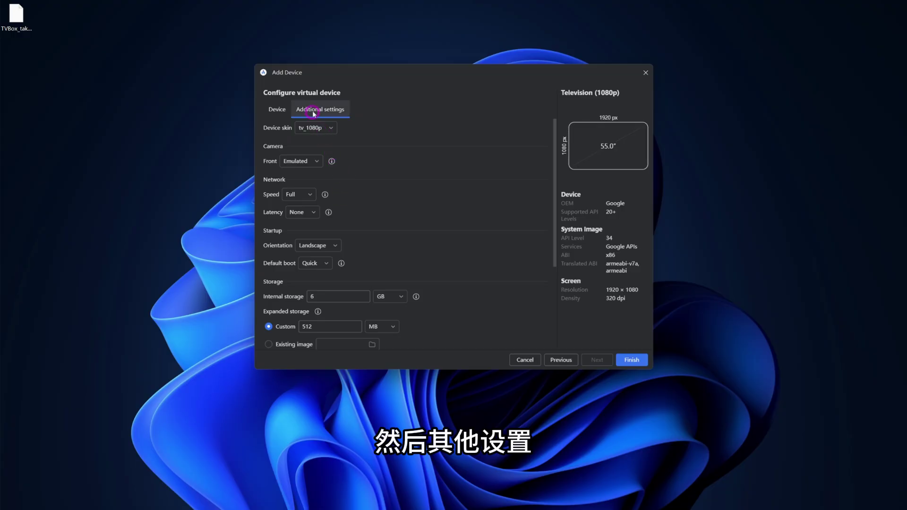
pyautogui.click(310, 163)
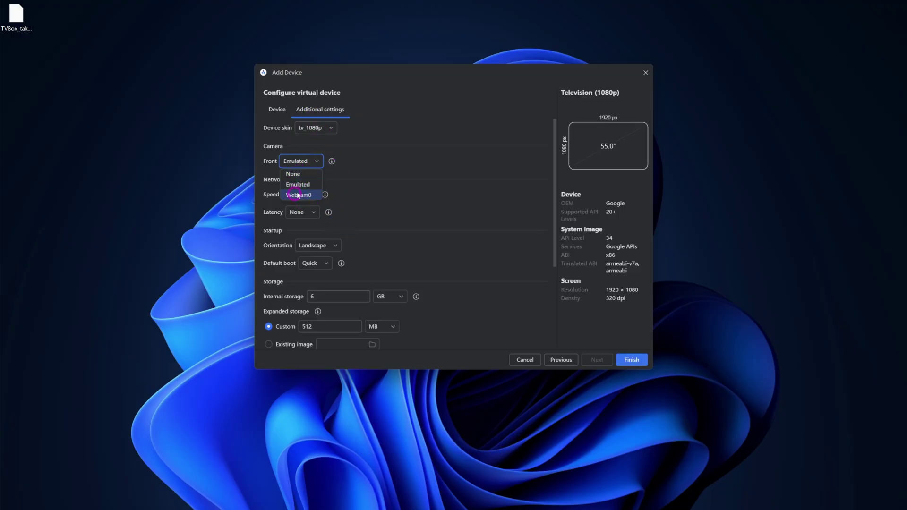
pyautogui.scroll(-2, 404, 217)
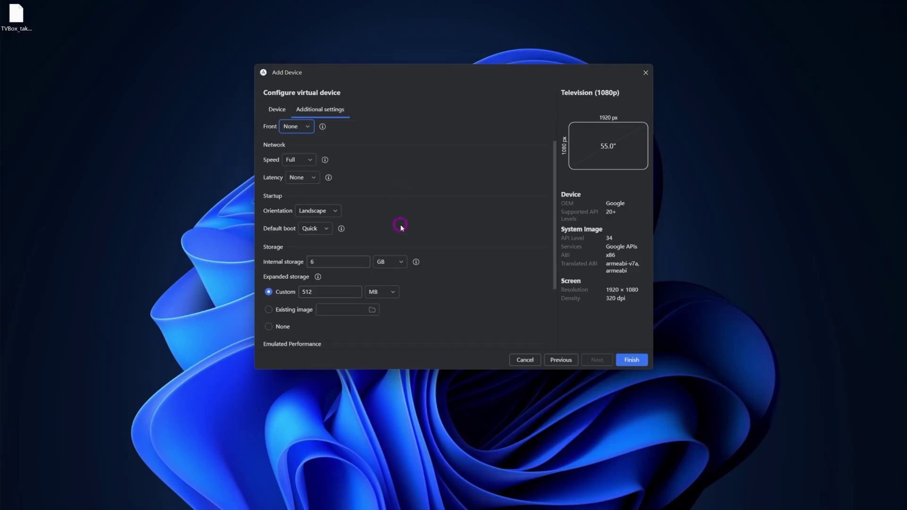
# Set the virtual device's internal storage to 16 GB and its expanded storage to None.
pyautogui.click(323, 263)
pyautogui.press('BackSpace')
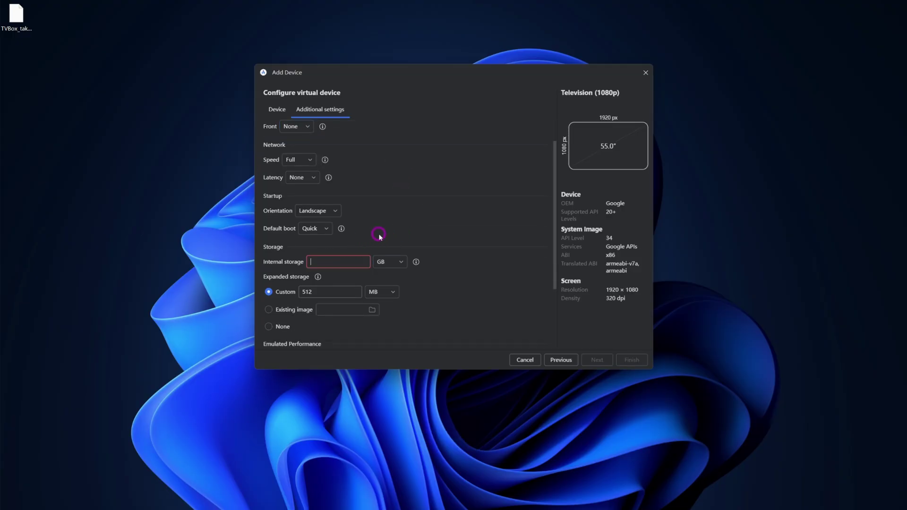
pyautogui.write('16')
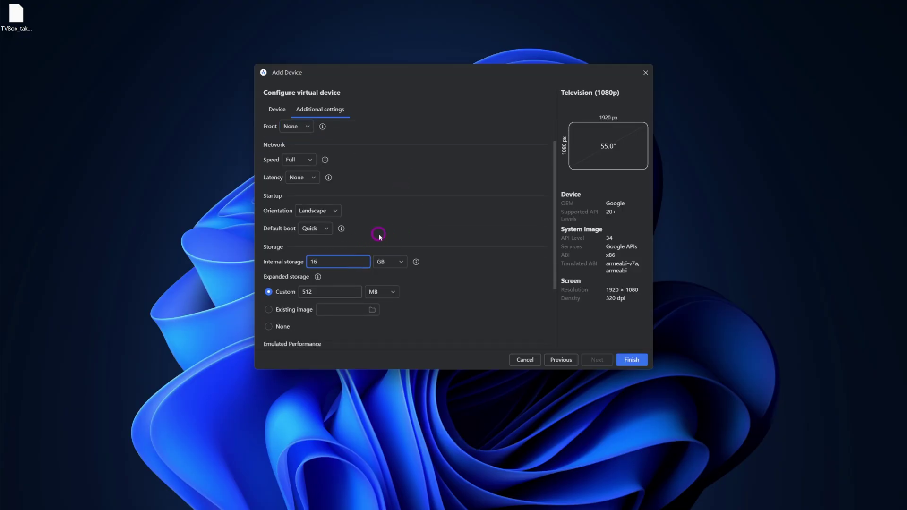
pyautogui.click(268, 327)
pyautogui.scroll(-3, 351, 334)
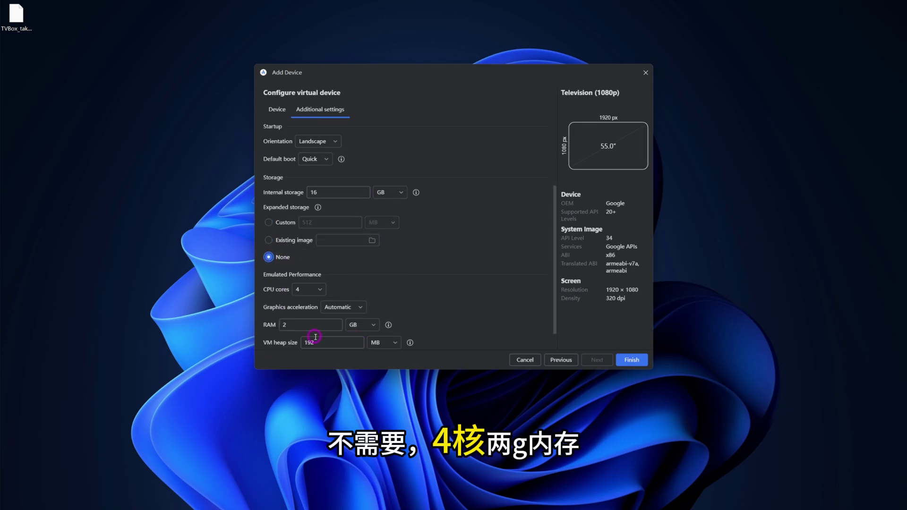
# Choose the graphics acceleration mode for the virtual device, review its additional settings and finish creating it.
pyautogui.scroll(-1, 331, 316)
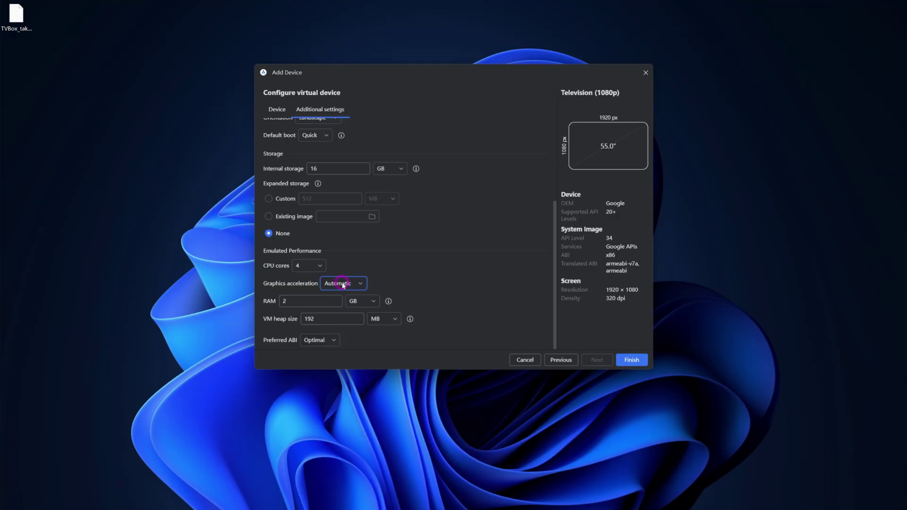
pyautogui.click(345, 284)
pyautogui.click(344, 307)
pyautogui.scroll(5, 484, 250)
pyautogui.scroll(-5, 485, 248)
pyautogui.click(632, 360)
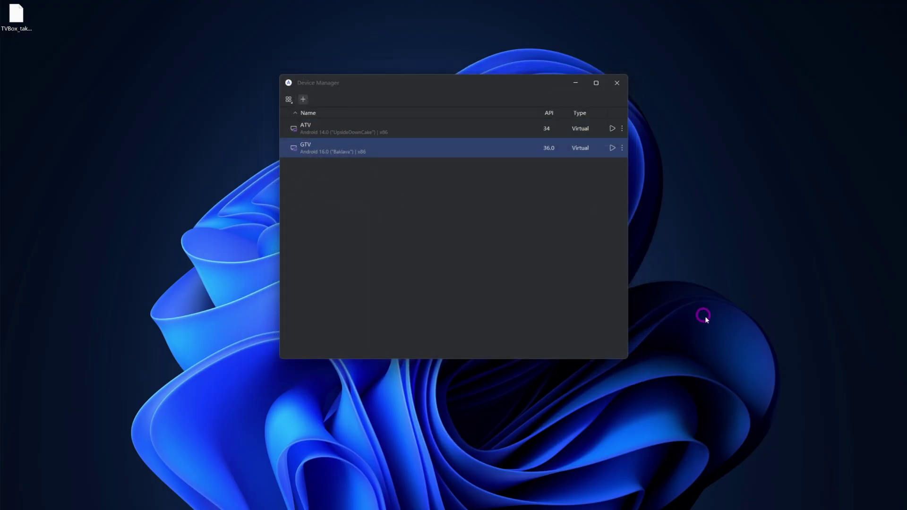
# Launch the ATV virtual device and add Play Store, YouTube and Live TV to the favorite apps on its home screen.
pyautogui.click(319, 128)
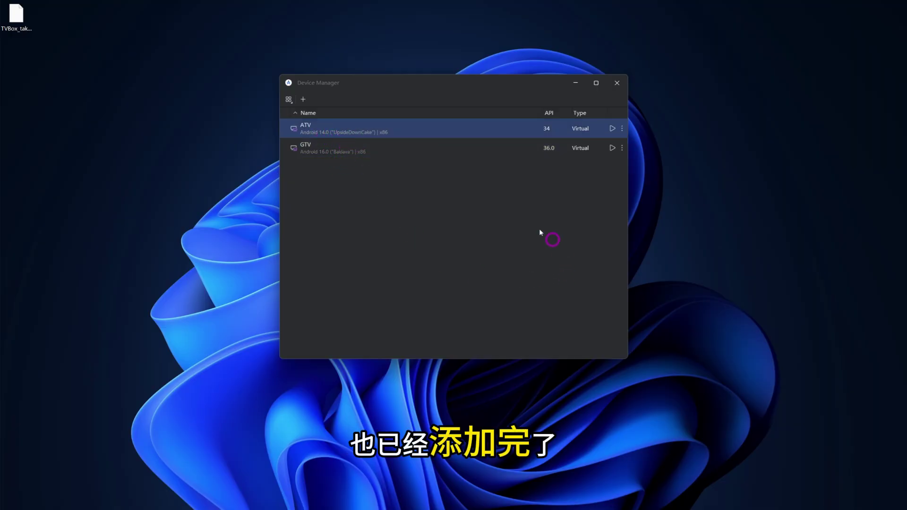
pyautogui.click(611, 128)
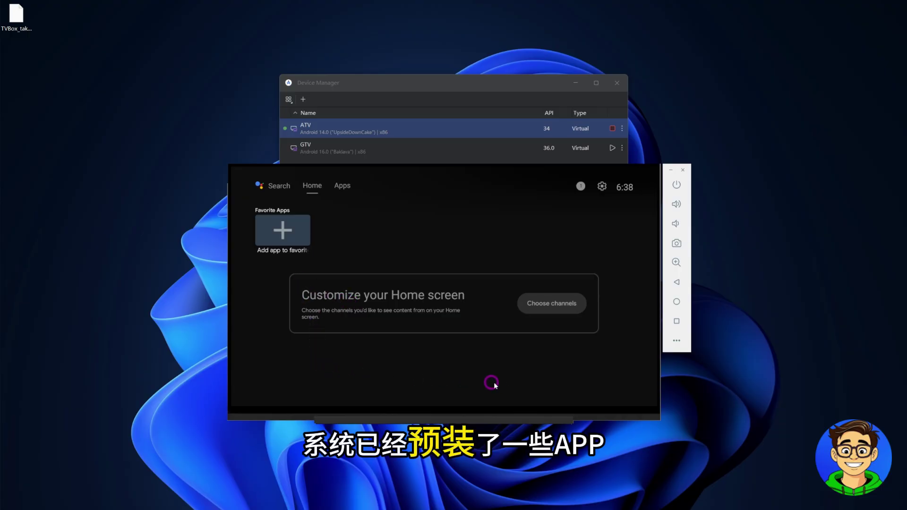
pyautogui.click(284, 231)
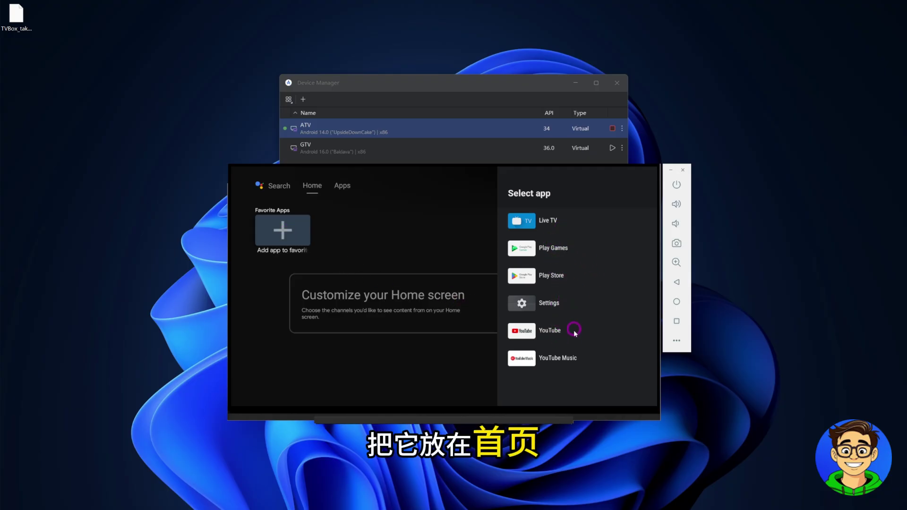
pyautogui.click(547, 279)
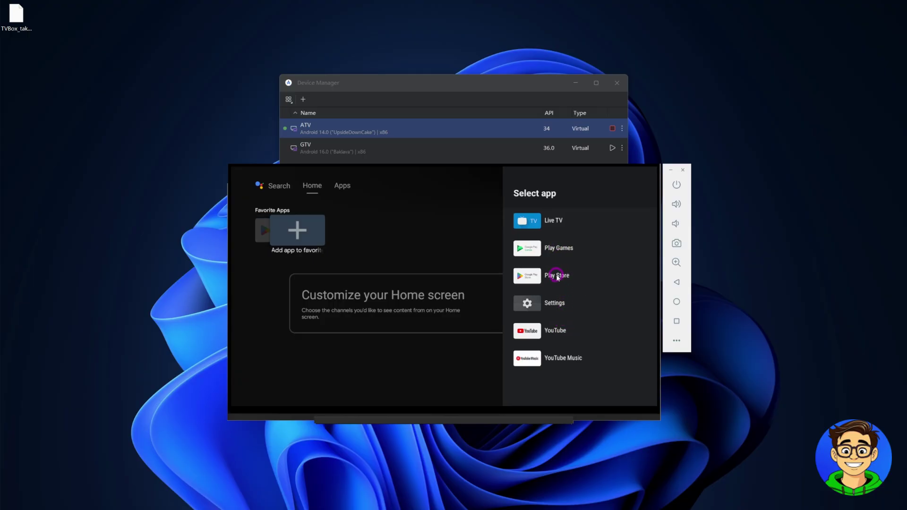
pyautogui.click(347, 231)
pyautogui.click(548, 301)
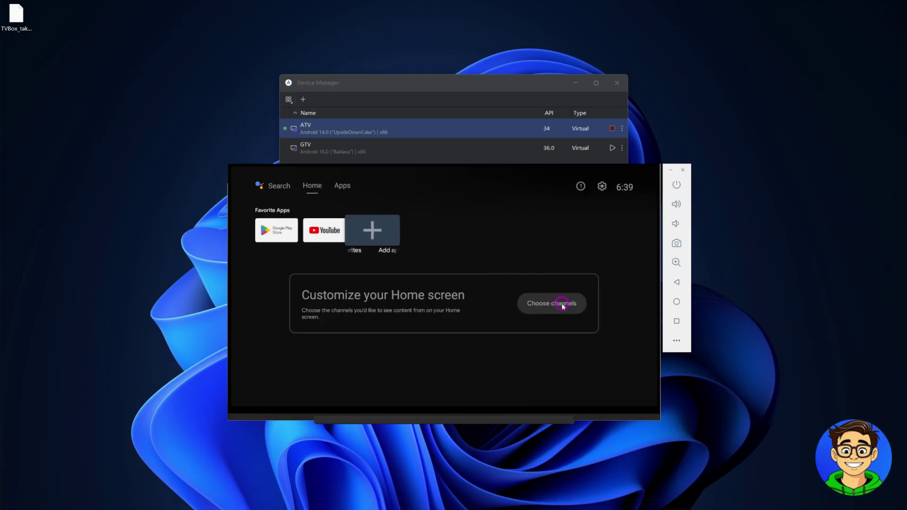
pyautogui.click(372, 232)
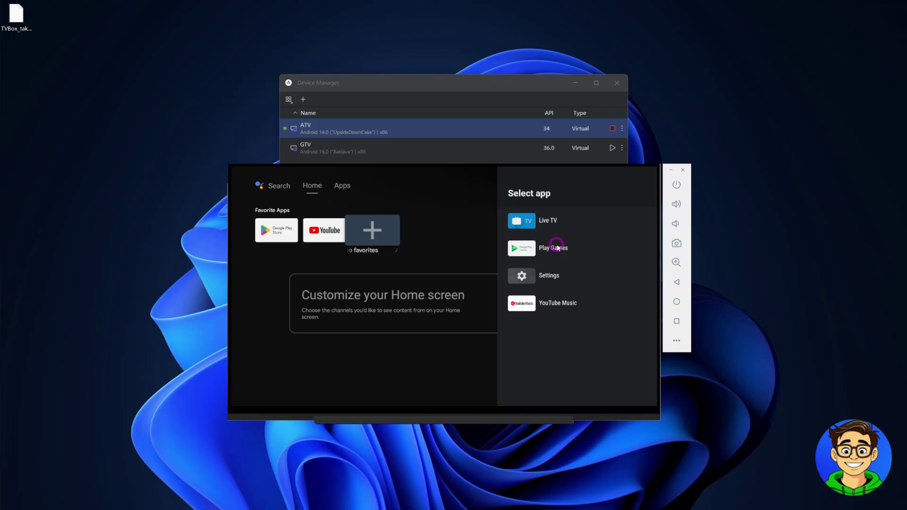
pyautogui.click(544, 222)
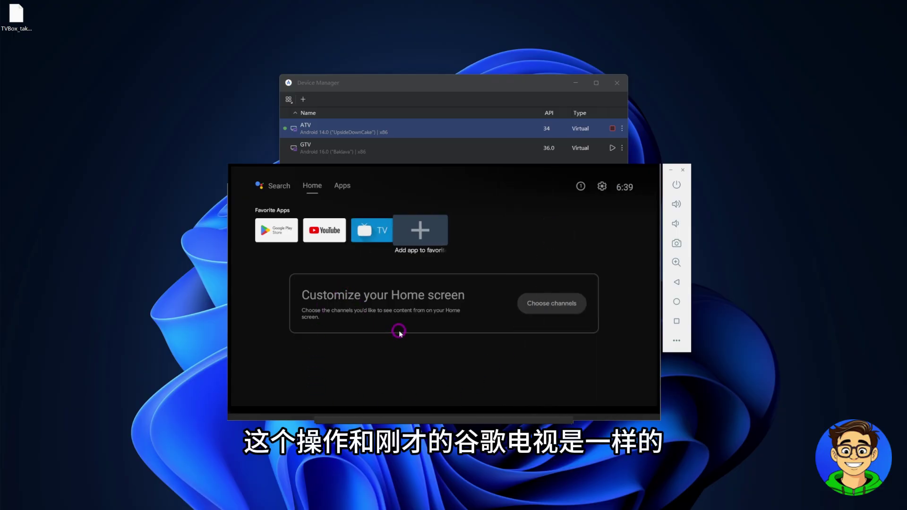